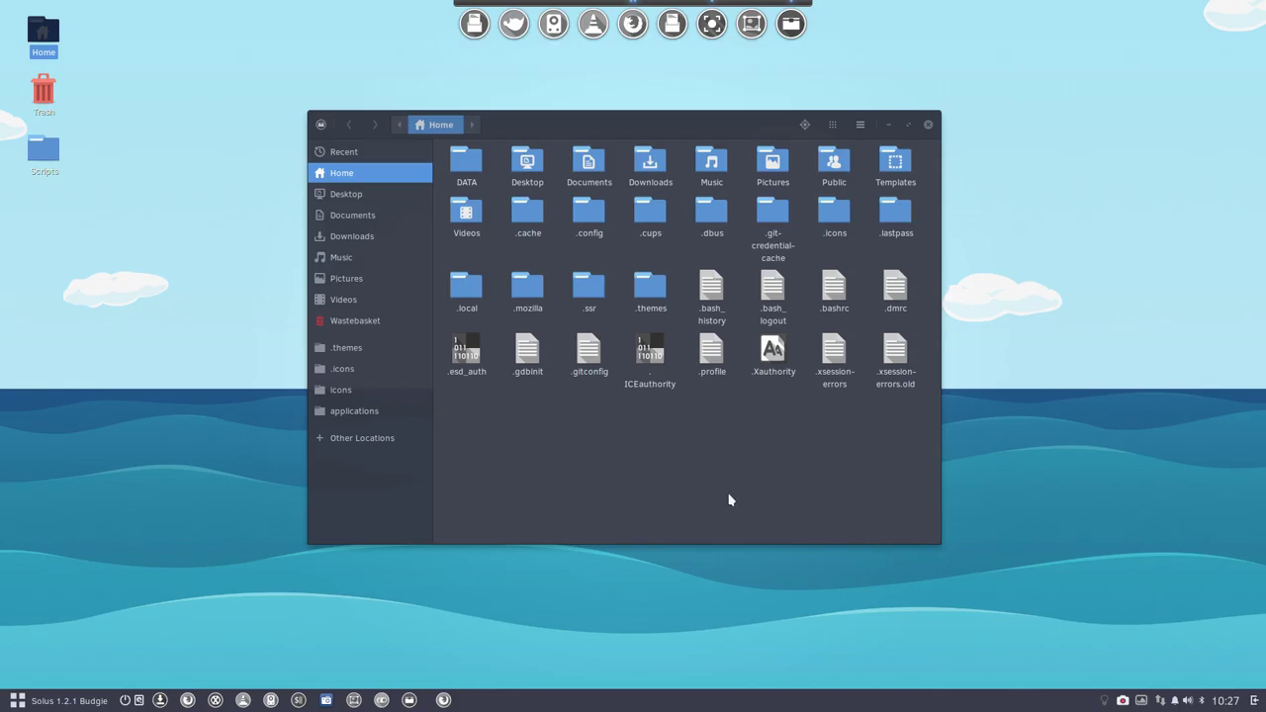
Step: Open the Ultimate-Solus folder inside DATA and select the install-all-needed-software script
click(621, 465)
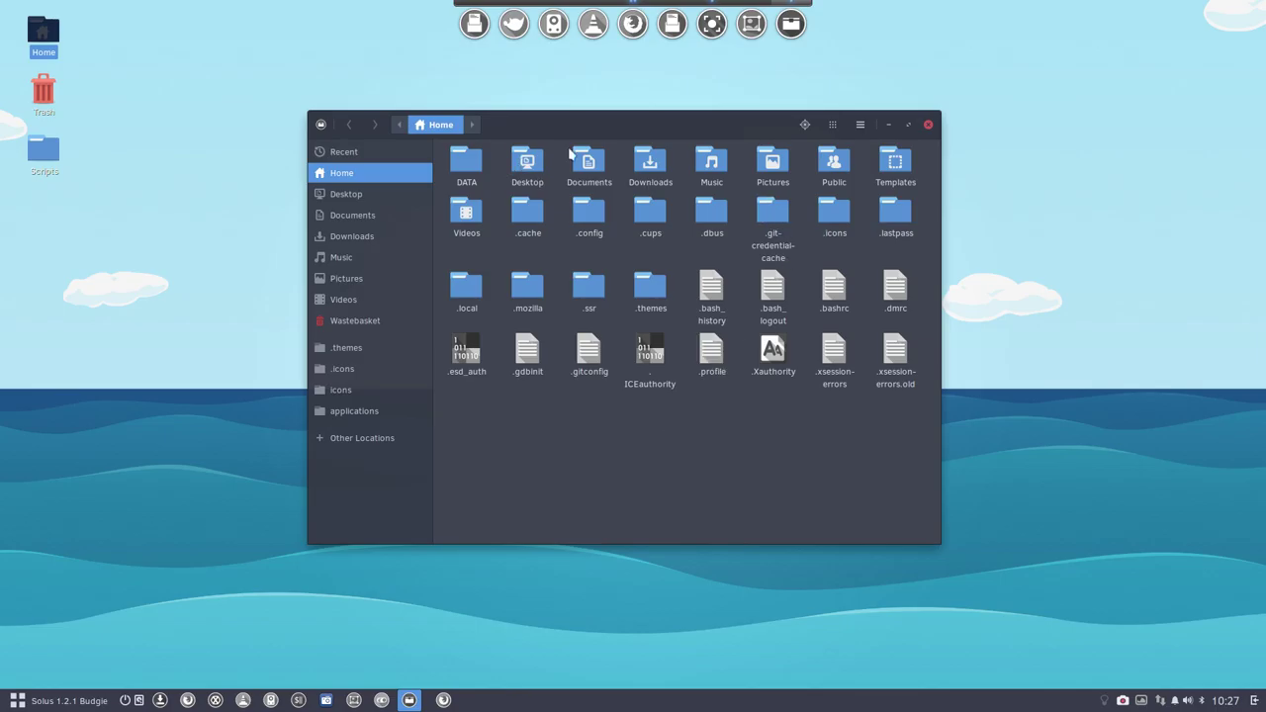
click(60, 701)
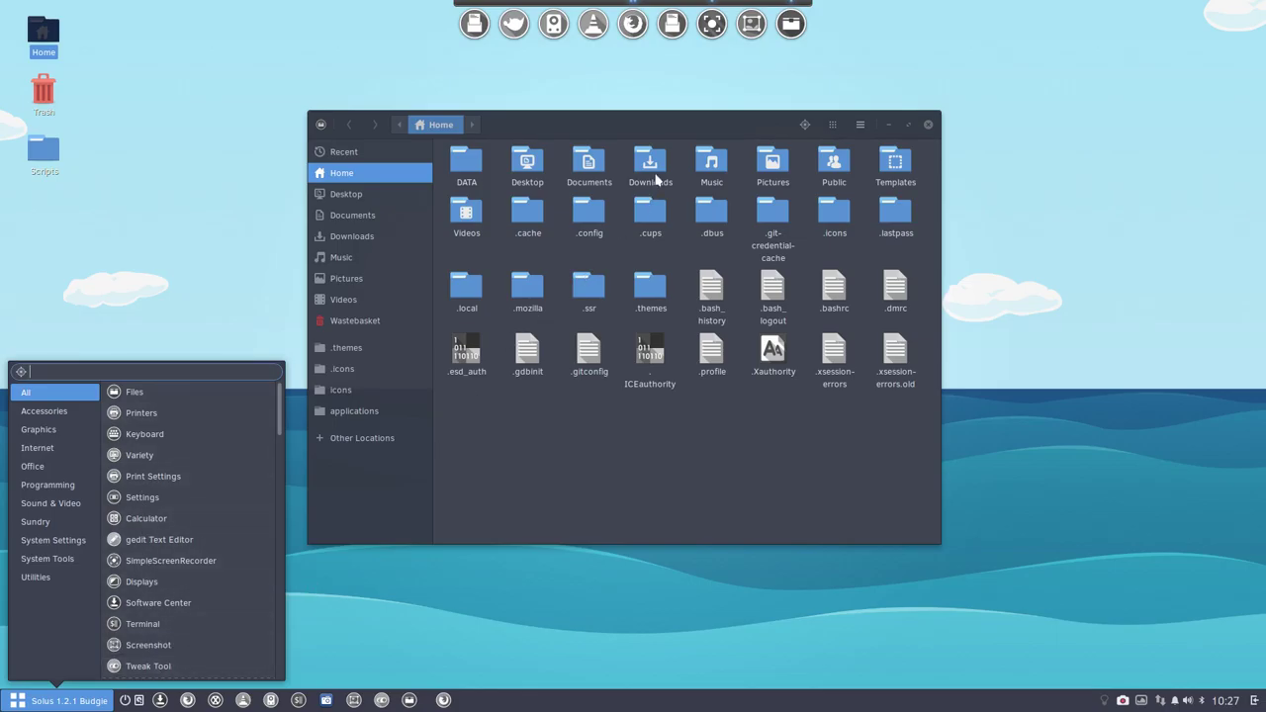
click(680, 125)
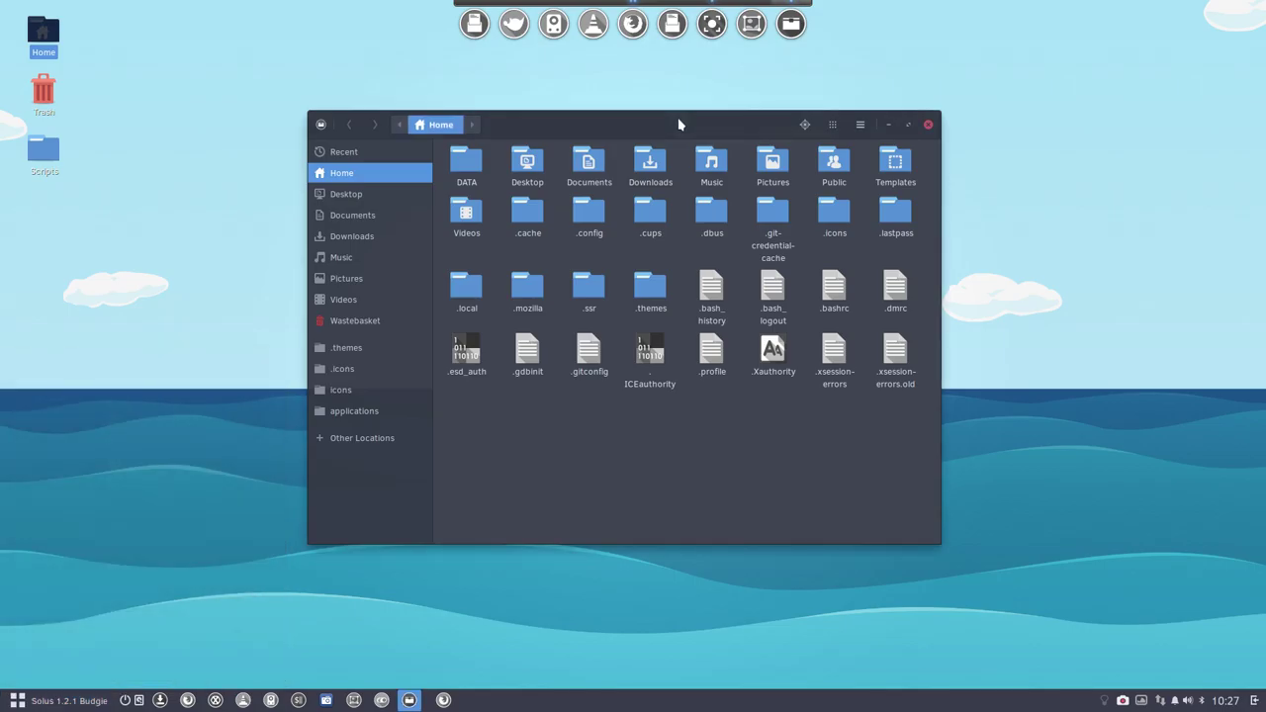
double_click(455, 166)
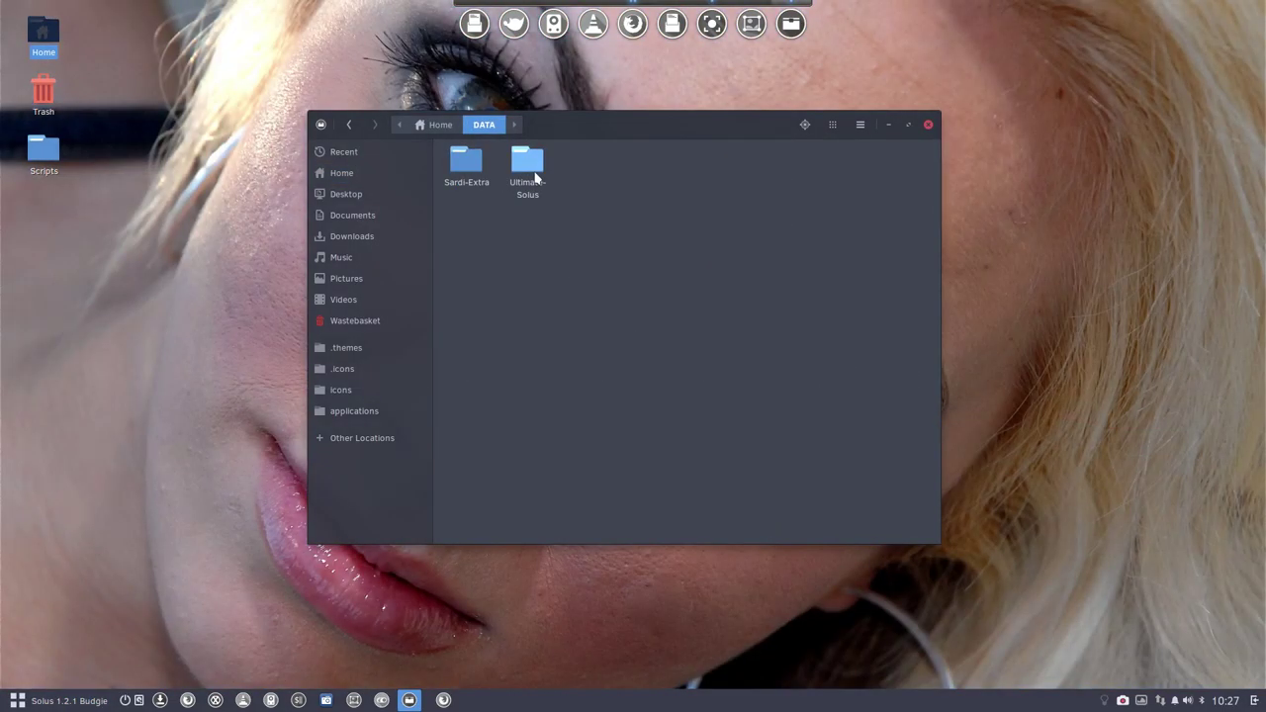
double_click(527, 163)
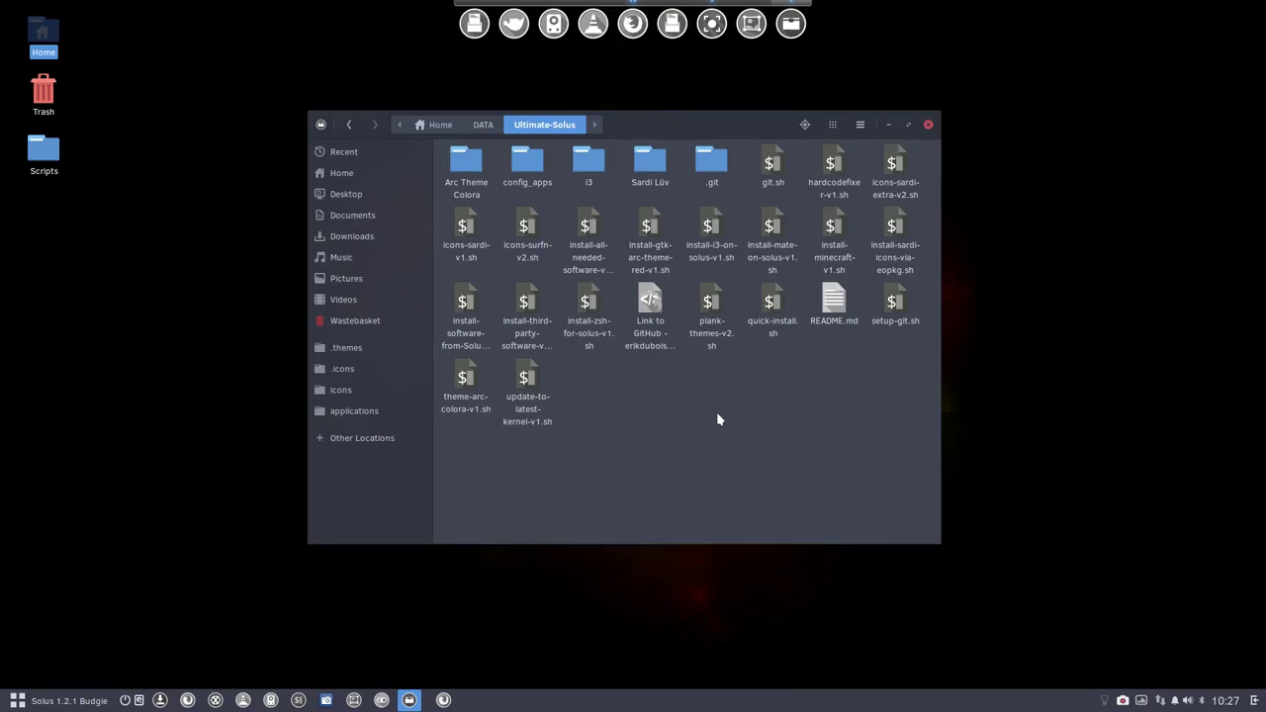
click(593, 231)
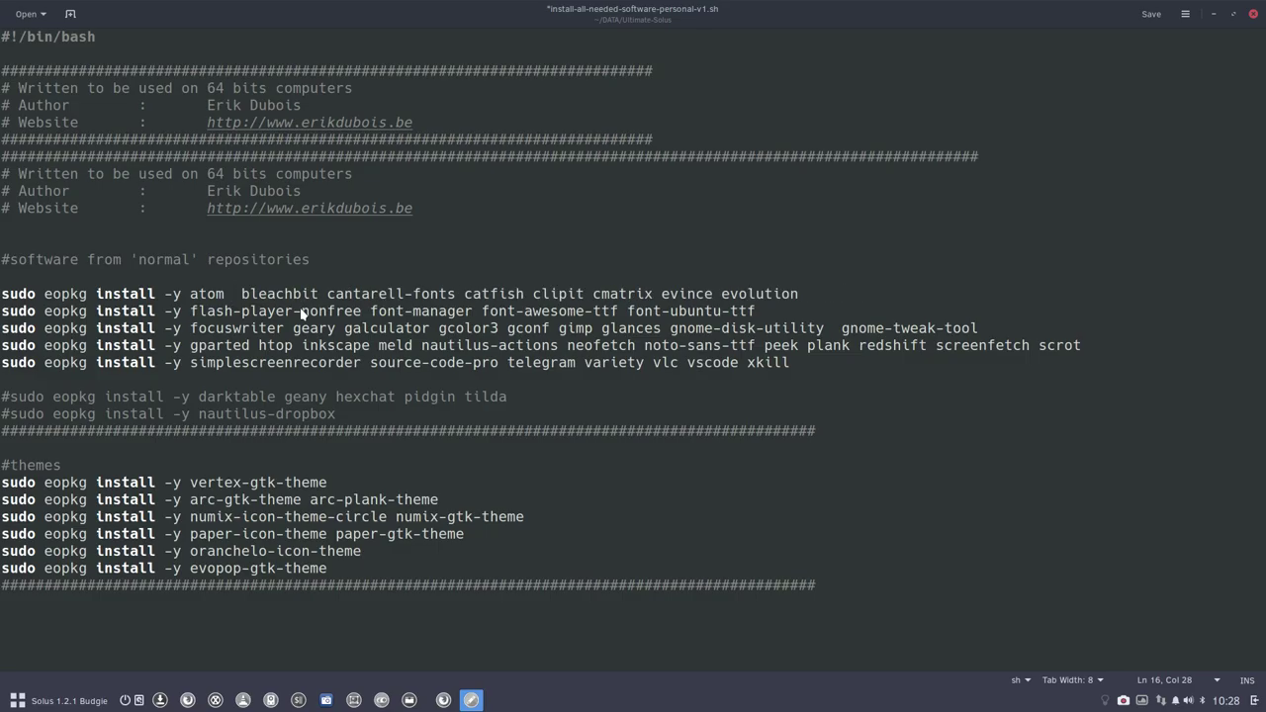
Step: Undo the removal of the word brackets and comment out the first eopkg install line, the one starting with atom, using #
key(ctrl+z)
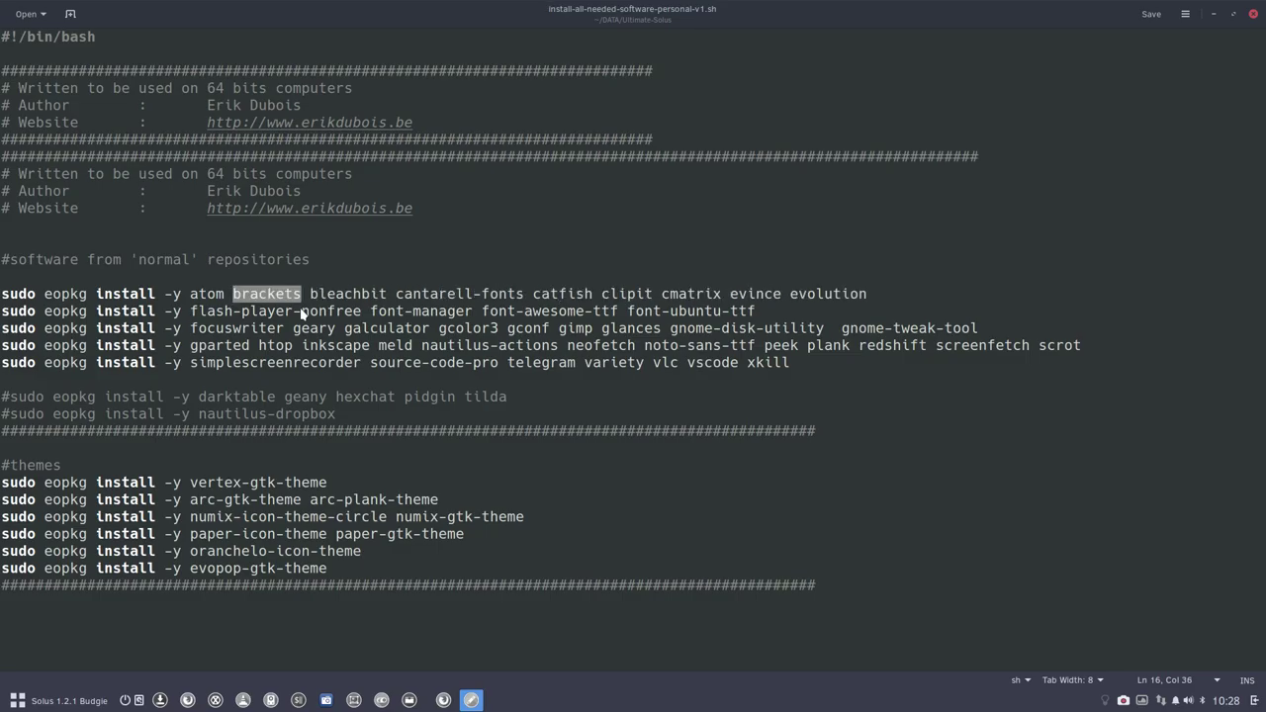
drag(919, 294, 21, 302)
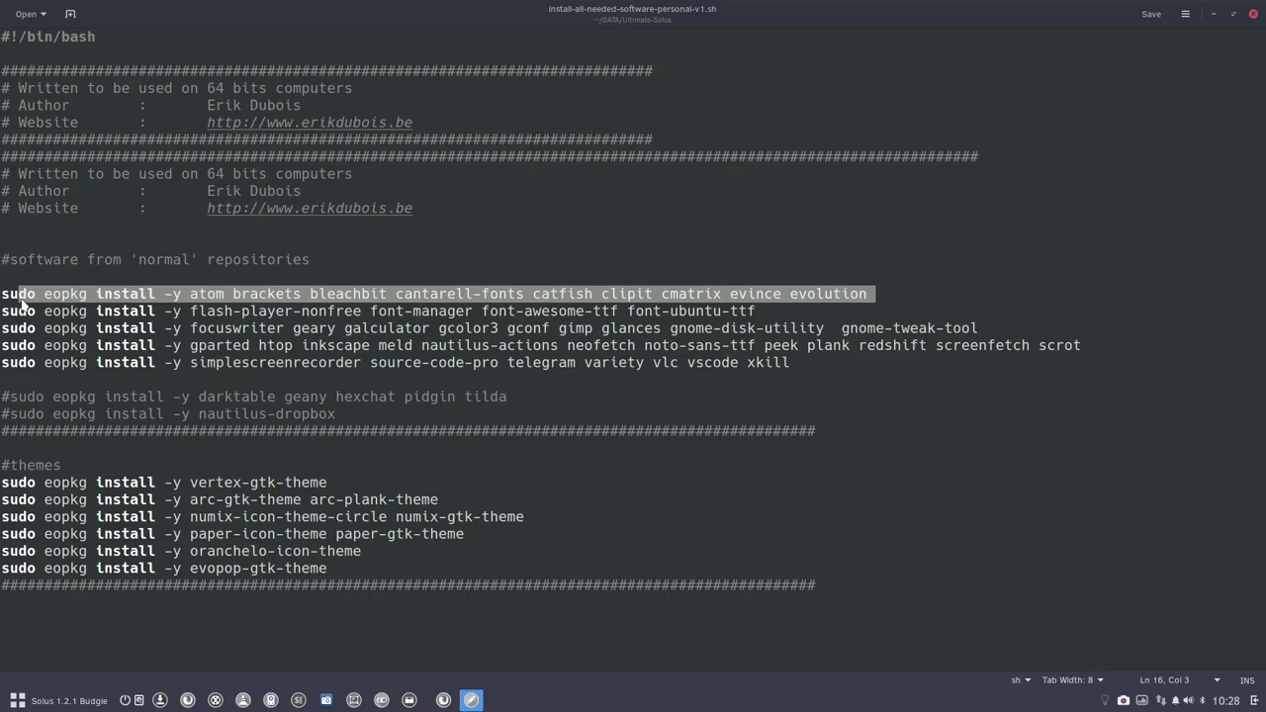
click(3, 297)
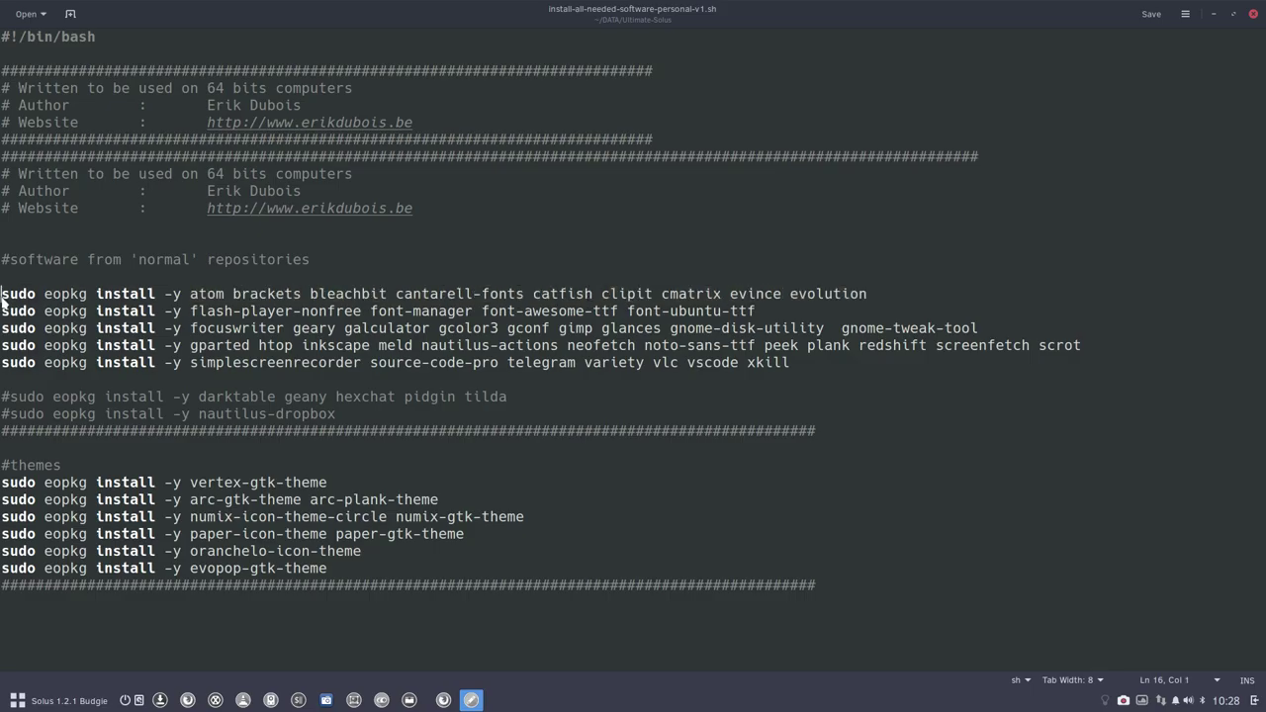
text(#)
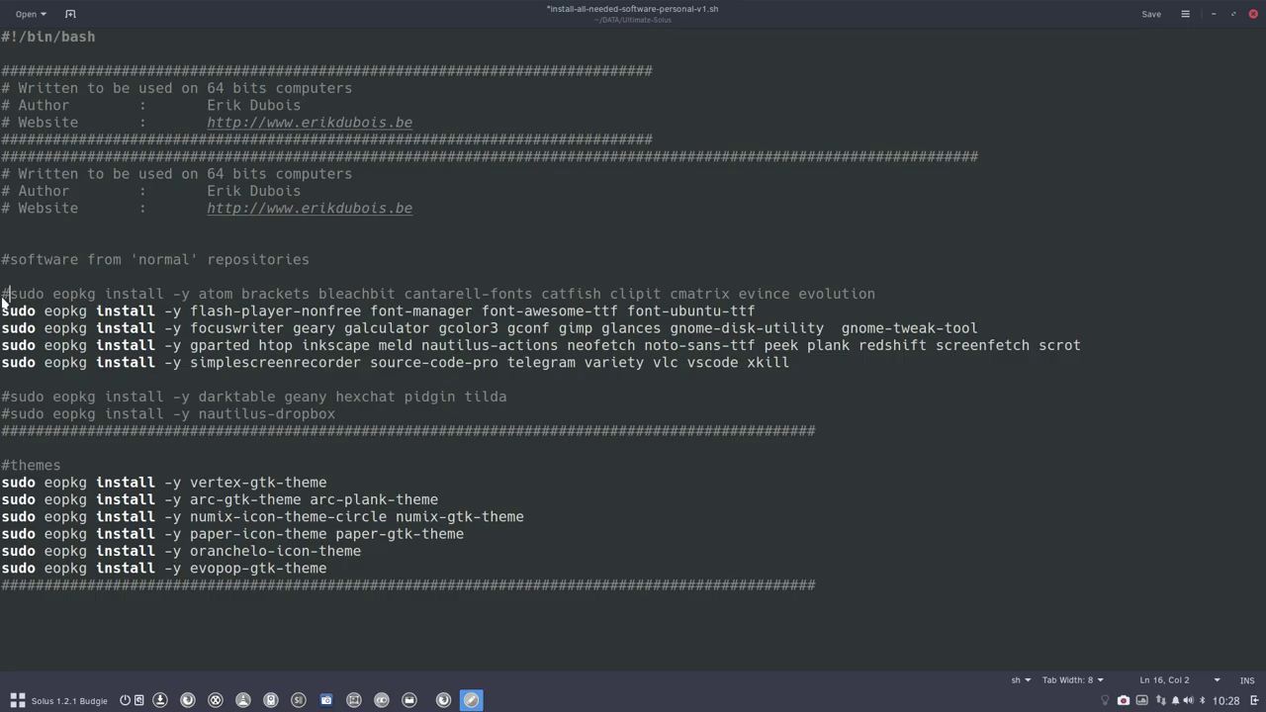
click(239, 314)
key(BackSpace)
key(BackSpace)
text(-)
click(5, 294)
Step: Switch to Software Center and view the details of Transmission and uGet under the Internet Software download managers
click(1213, 13)
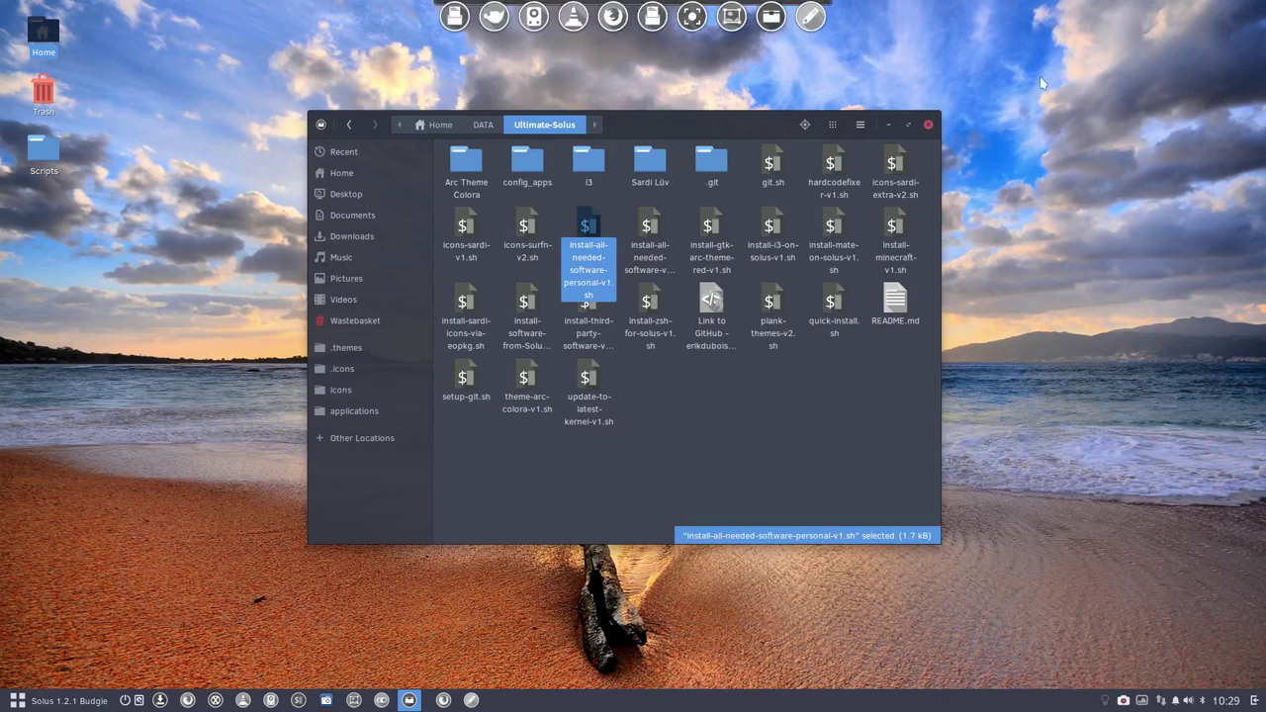
click(159, 700)
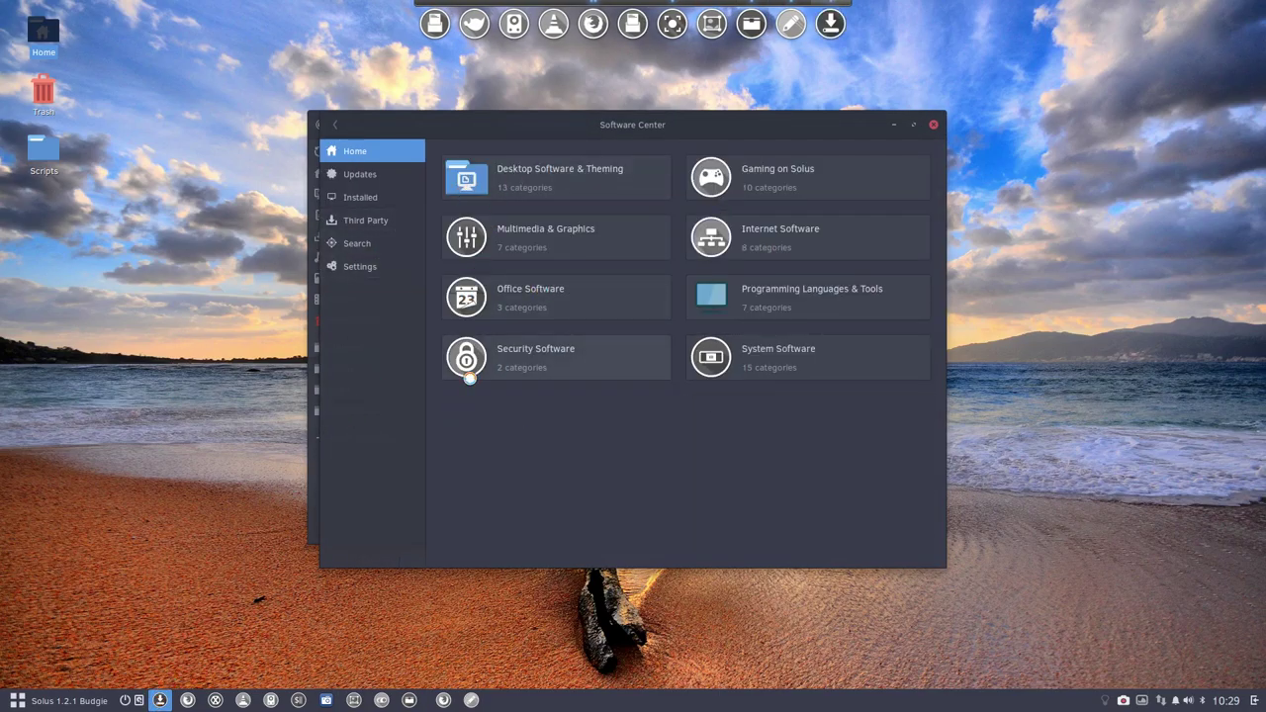
click(775, 240)
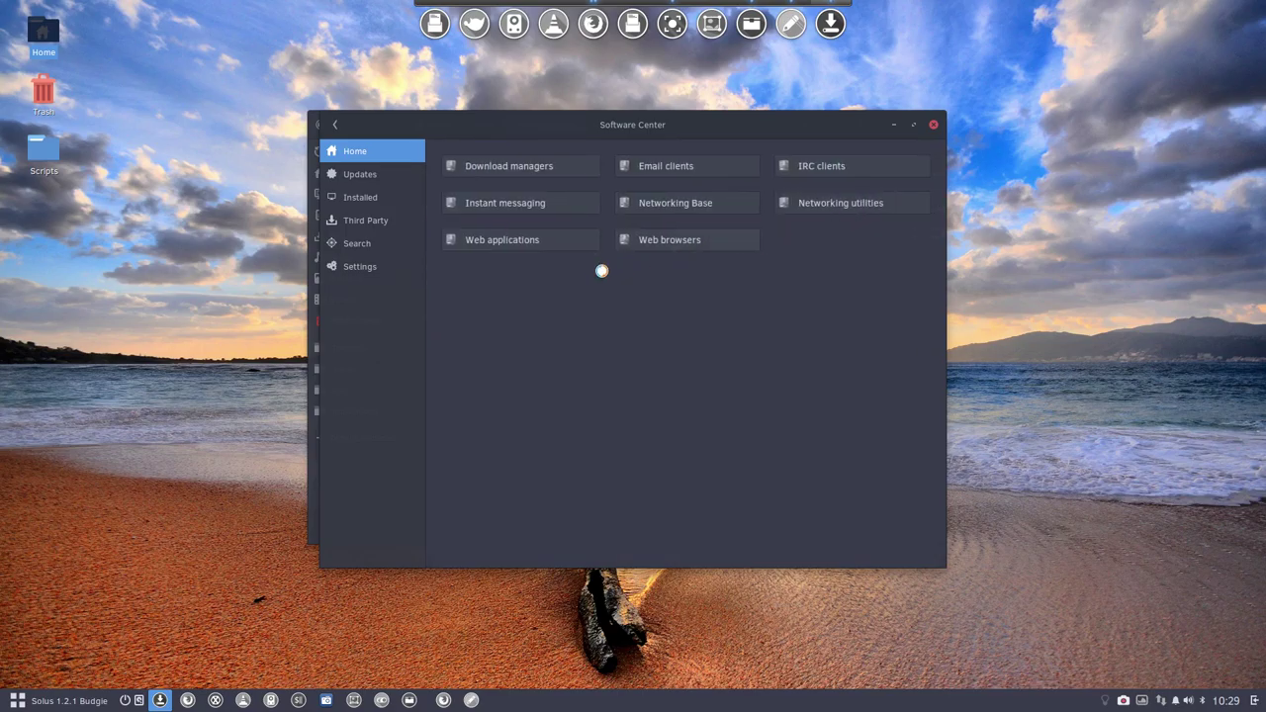
click(516, 165)
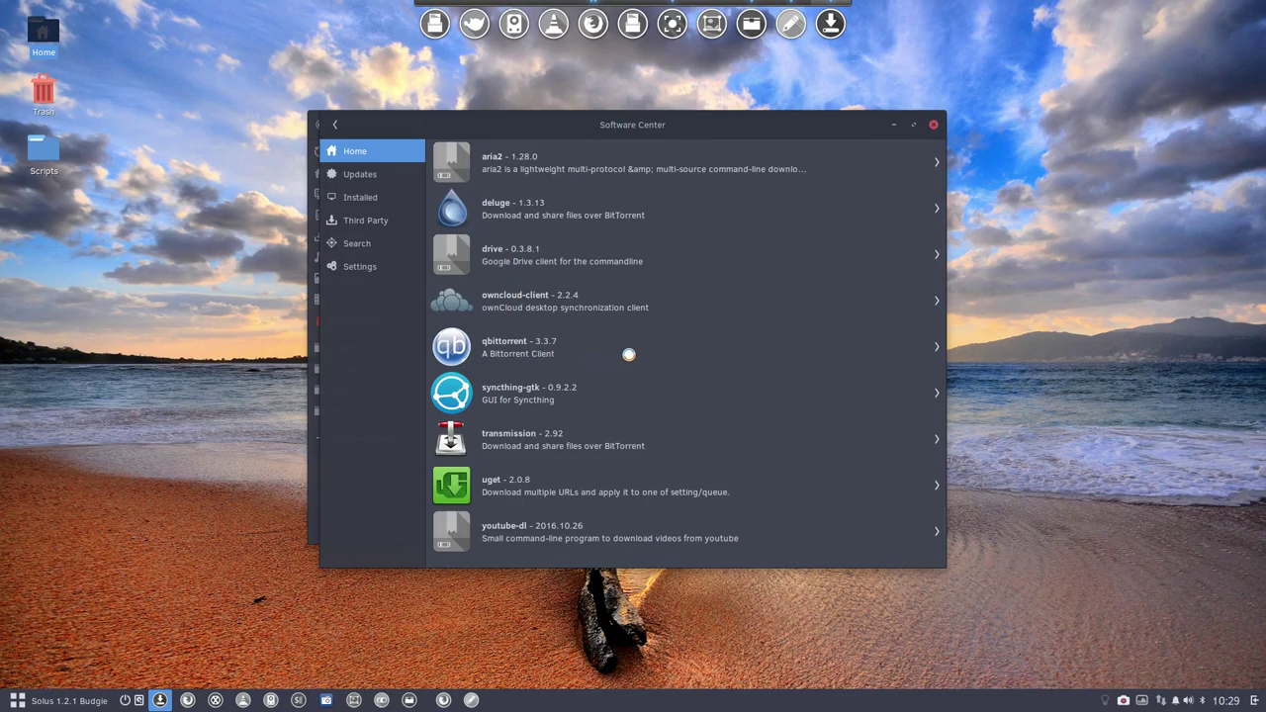
click(534, 437)
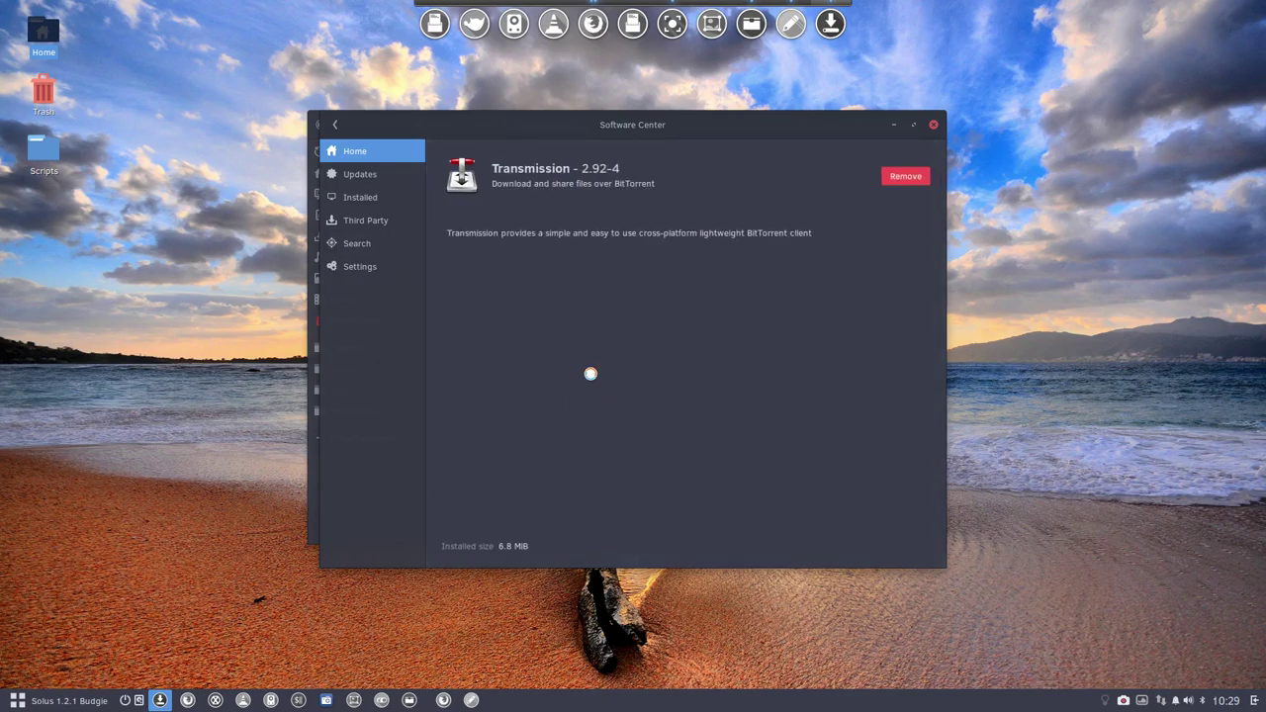
click(335, 124)
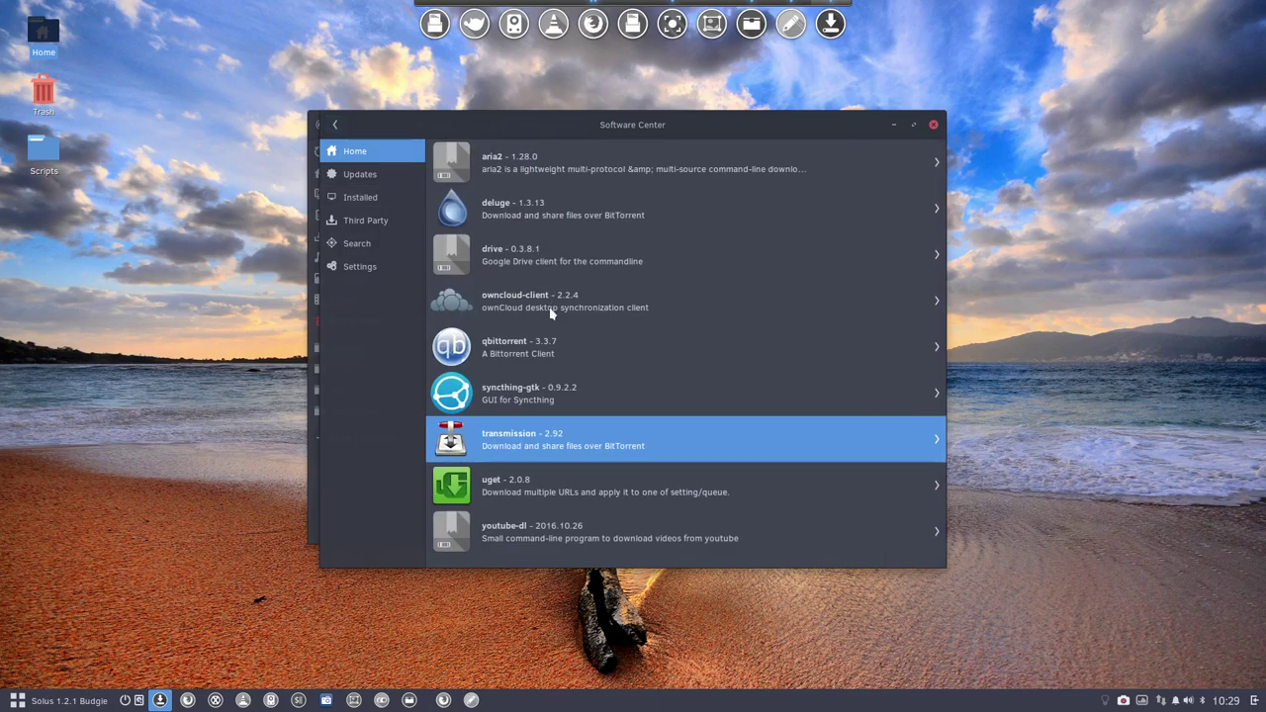
click(513, 492)
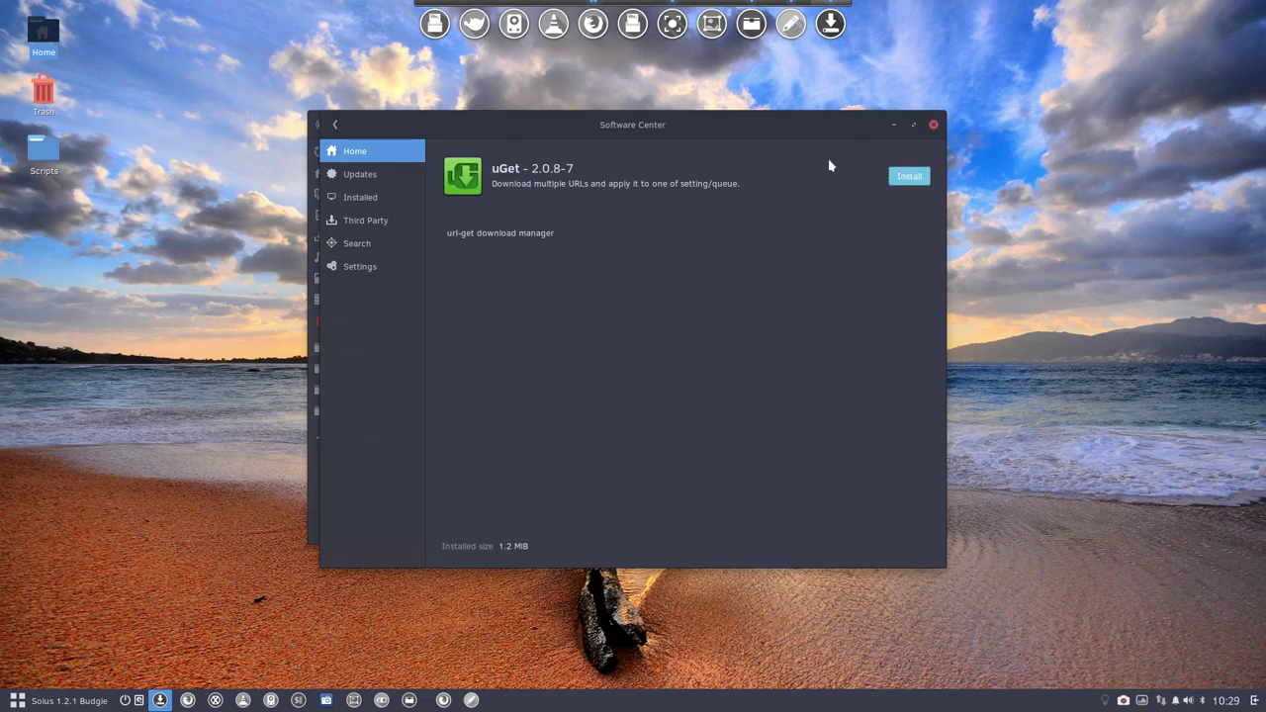
Step: Enter sudo eopkg install uget in a new terminal beside Software Center, highlight the package name, and close the terminal without running the command
drag(653, 127, 972, 89)
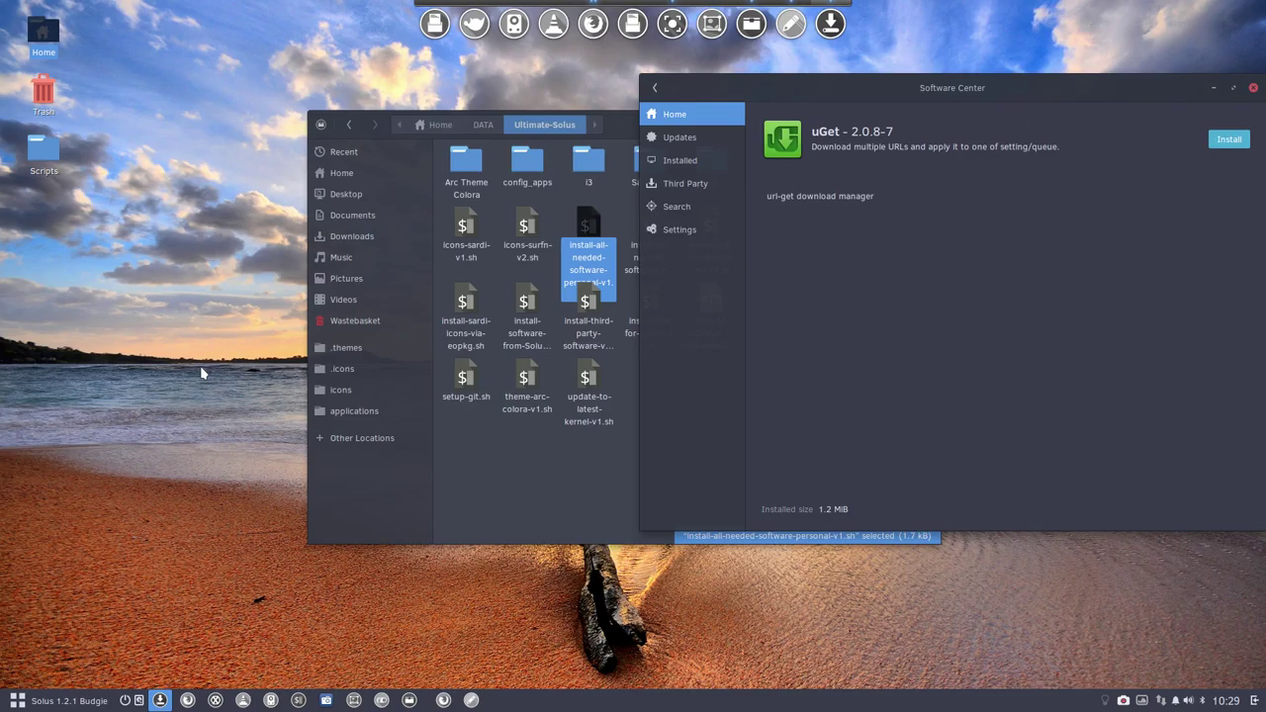
key(ctrl+alt+t)
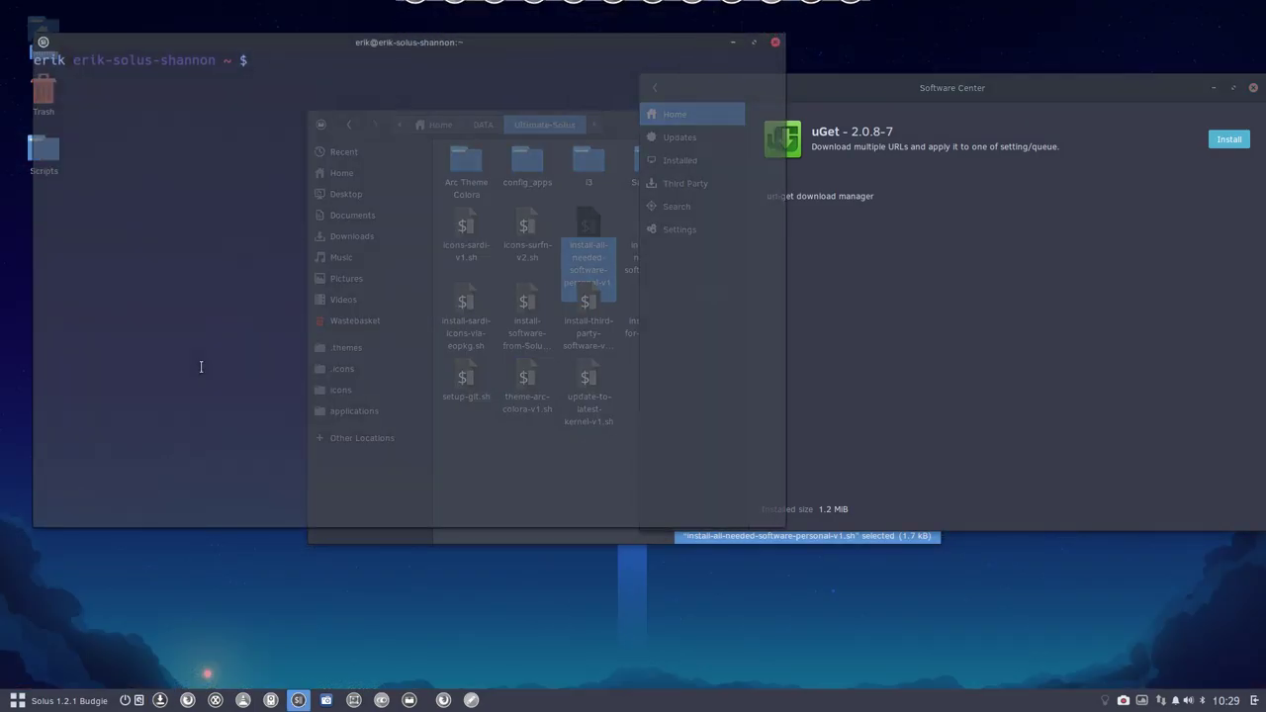
text(sudo )
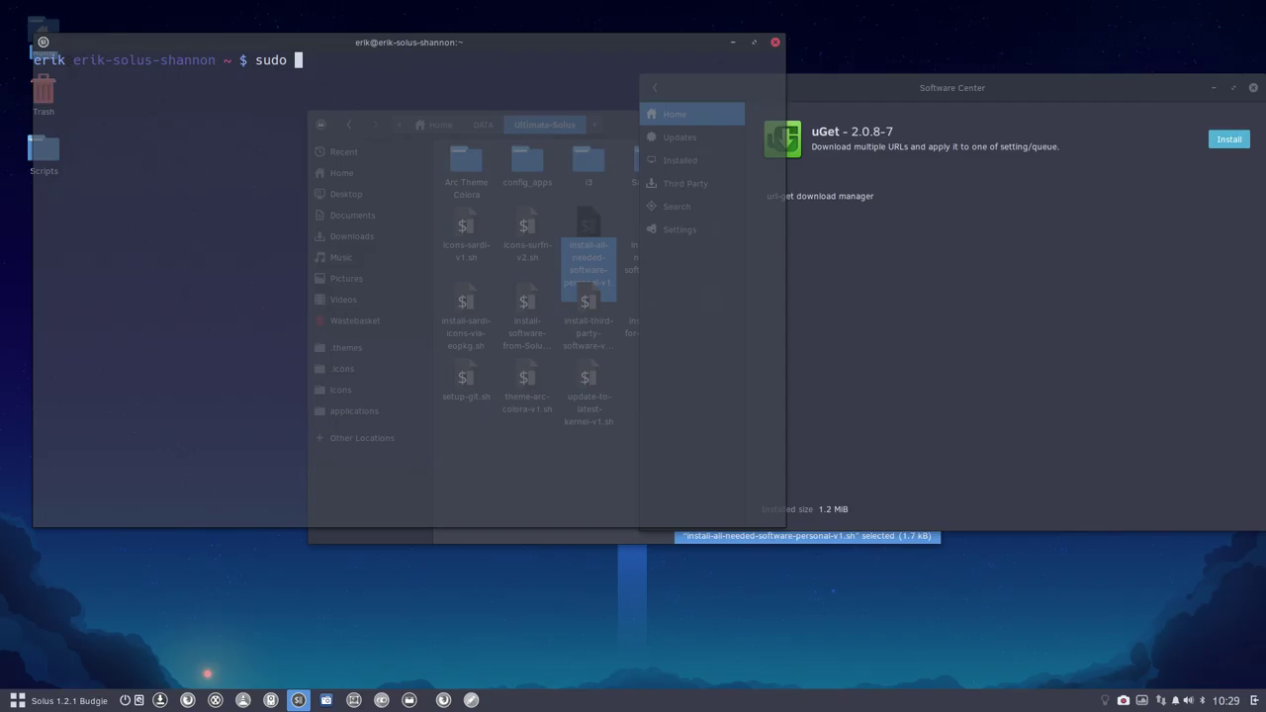
text(eopkg install )
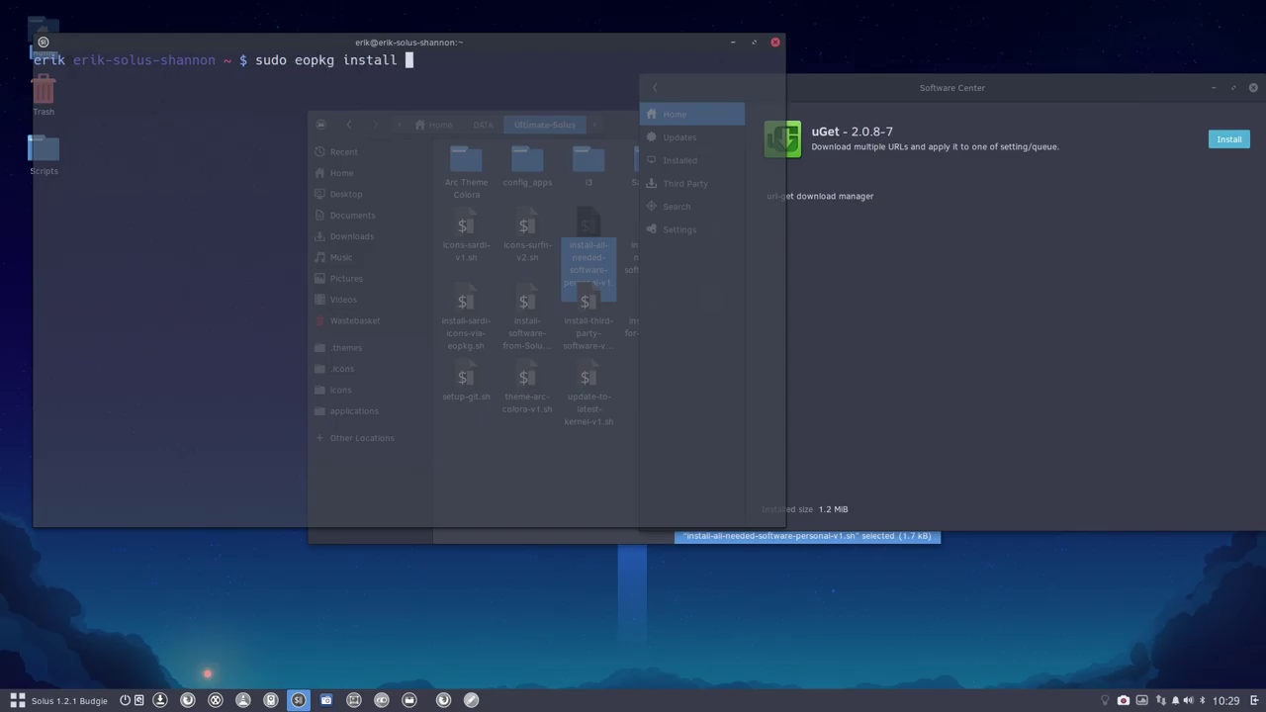
text(u)
key(BackSpace)
text(uget)
drag(439, 61, 396, 62)
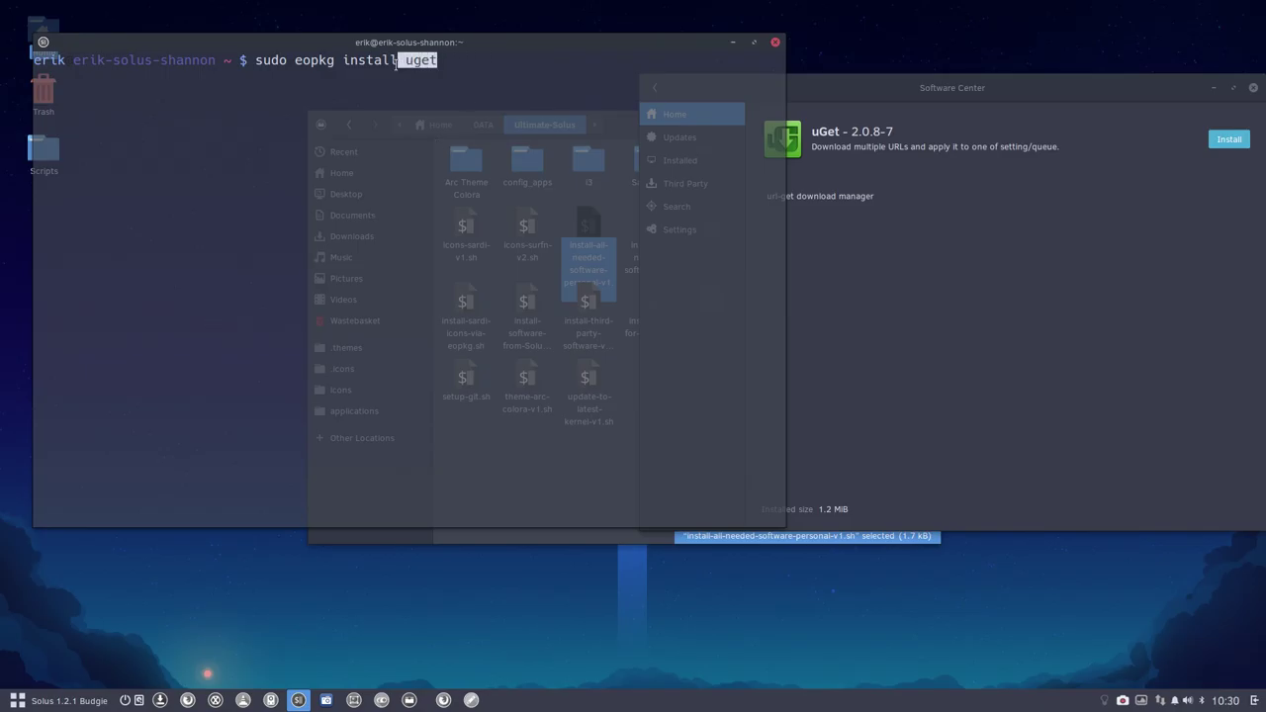
click(776, 42)
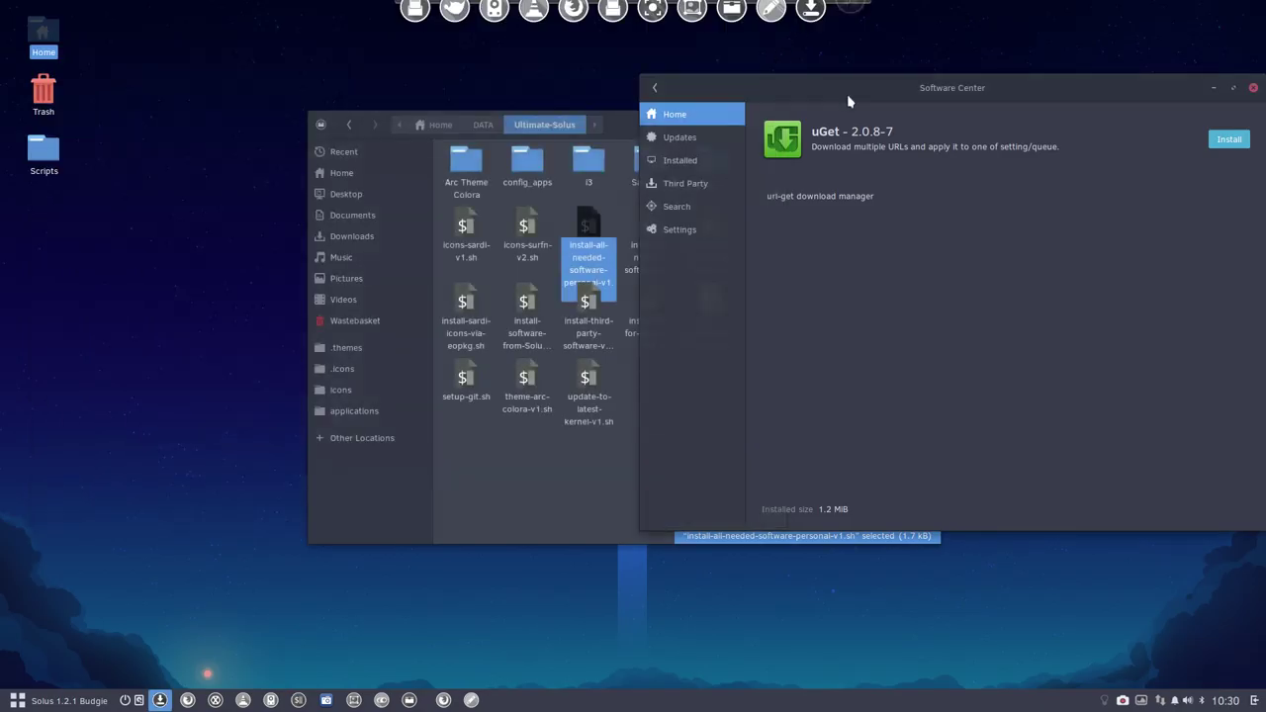
Step: Close Software Center, add uget before variety in the simplescreenrecorder install line of install-all-needed-software-personal-v1.sh, and save the script
click(1253, 87)
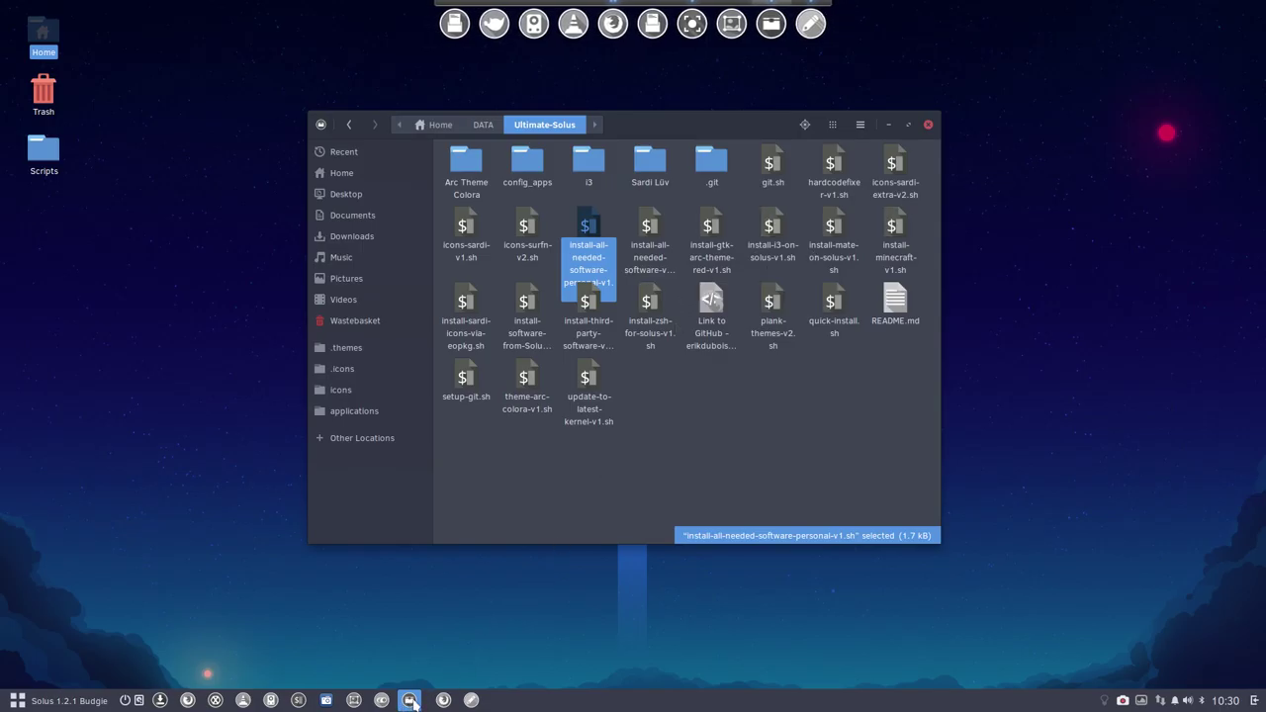
click(471, 700)
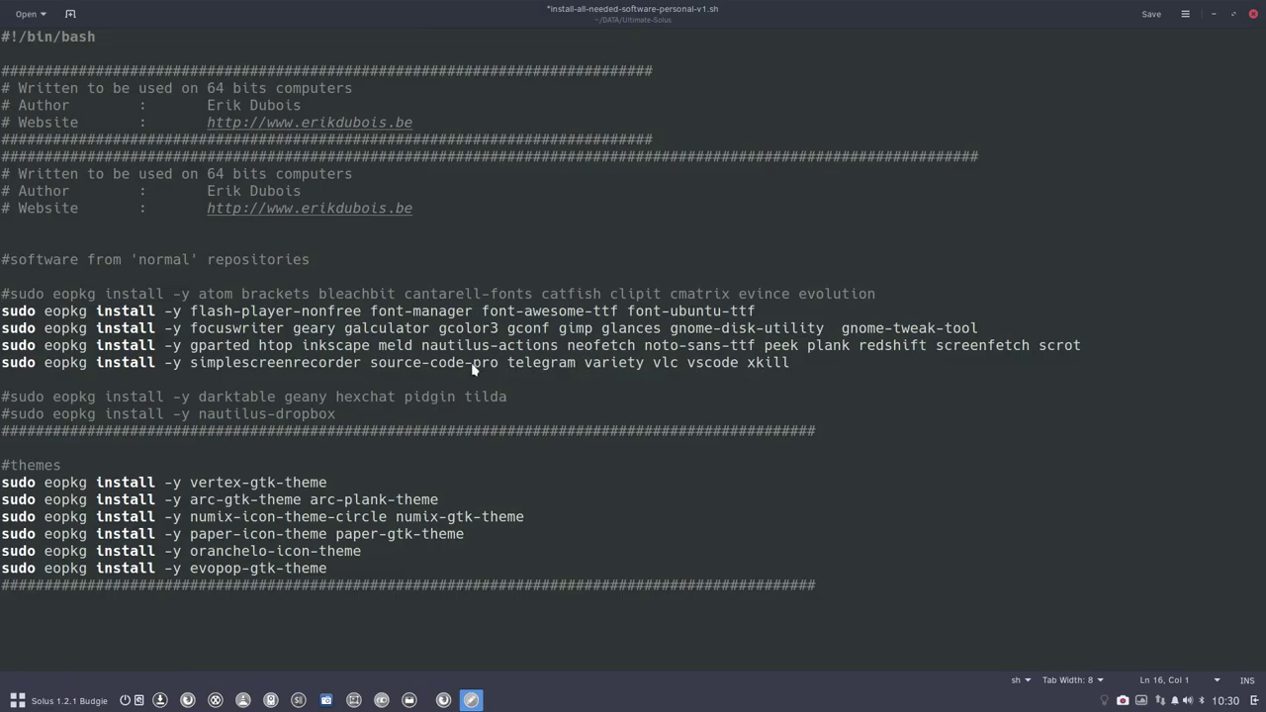
click(584, 365)
text(uget)
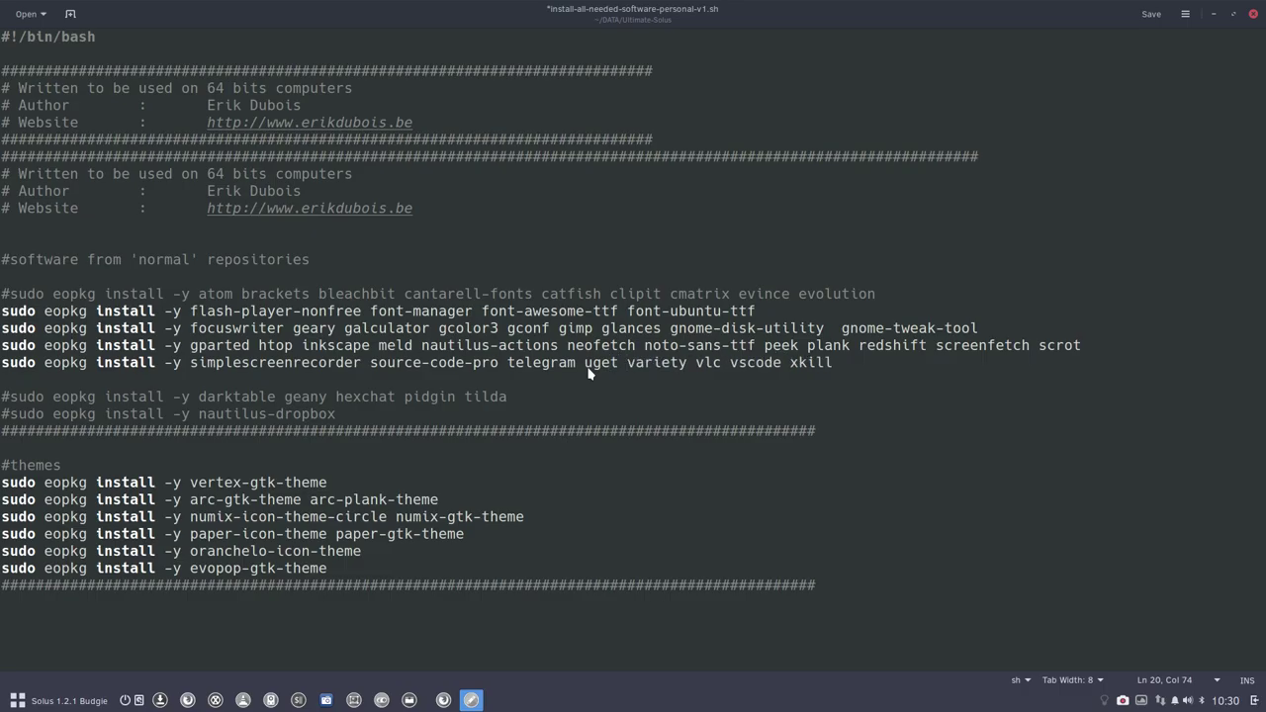
key(ctrl+s)
right_click(1122, 700)
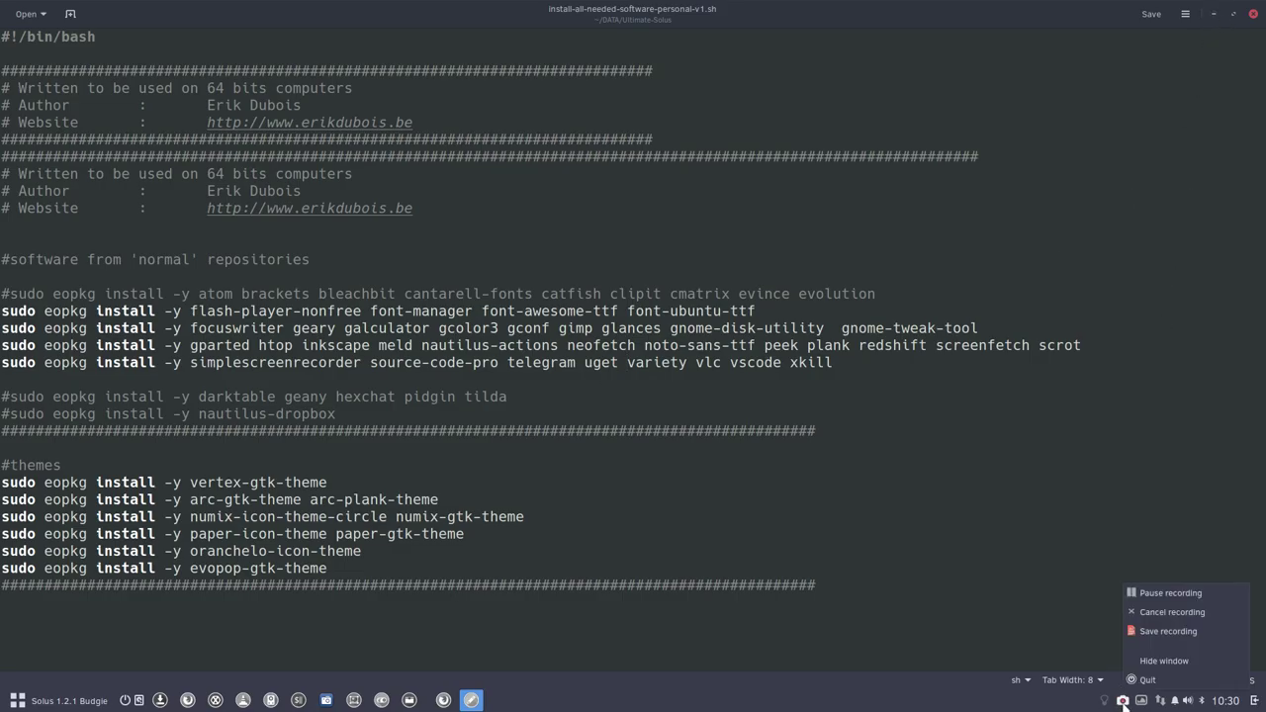